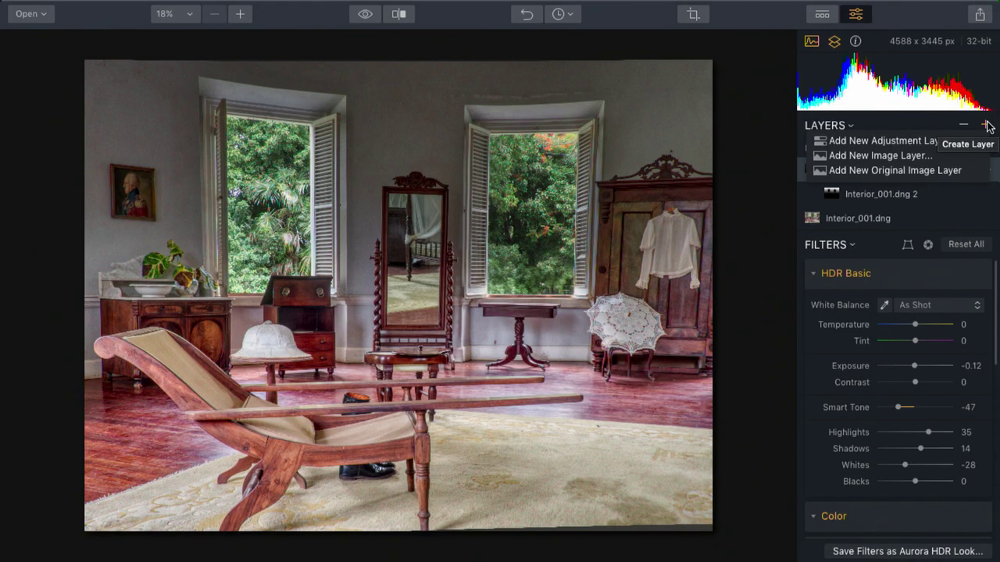
Add Adjustment Layer 1 at the top of the layer stack from the Layers panel.
click(916, 141)
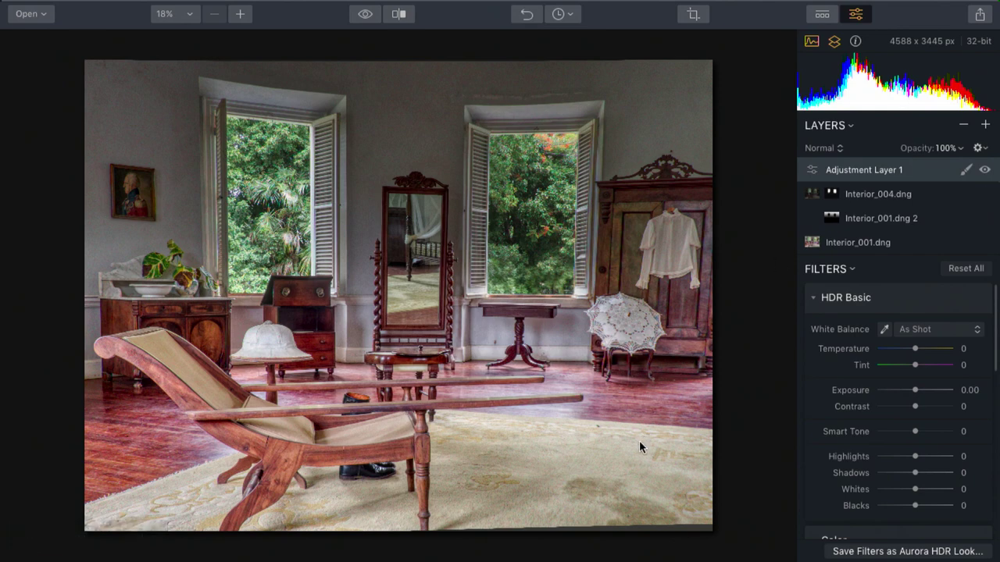
Preview Golden Hour, then apply the Artistic collection's Big Glow look to Adjustment Layer 1.
click(822, 15)
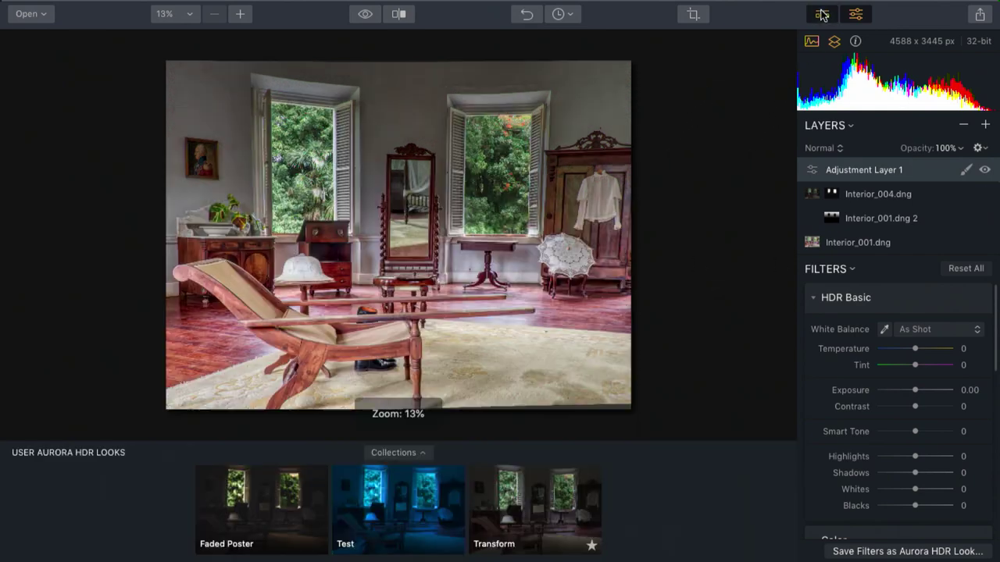
click(389, 453)
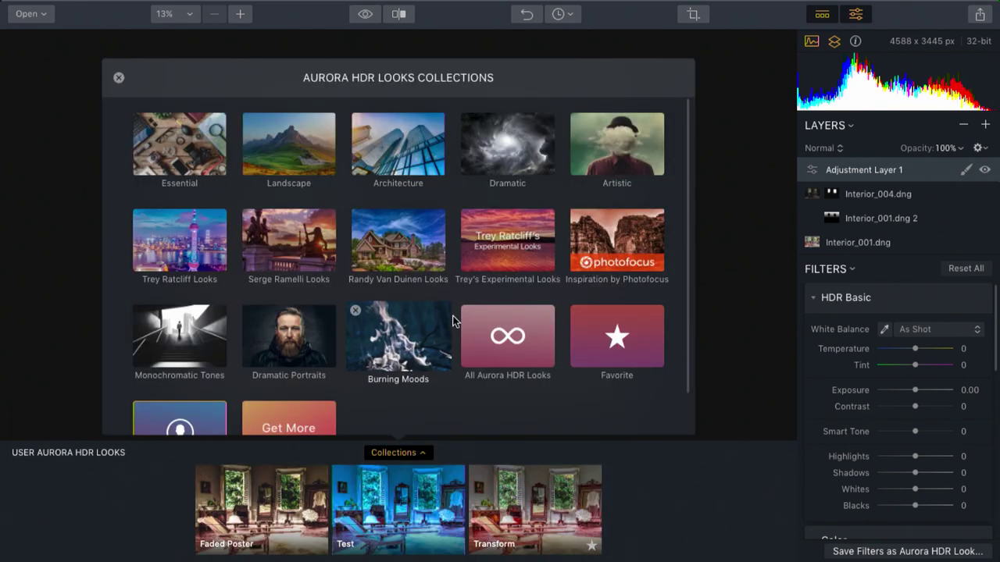
click(595, 158)
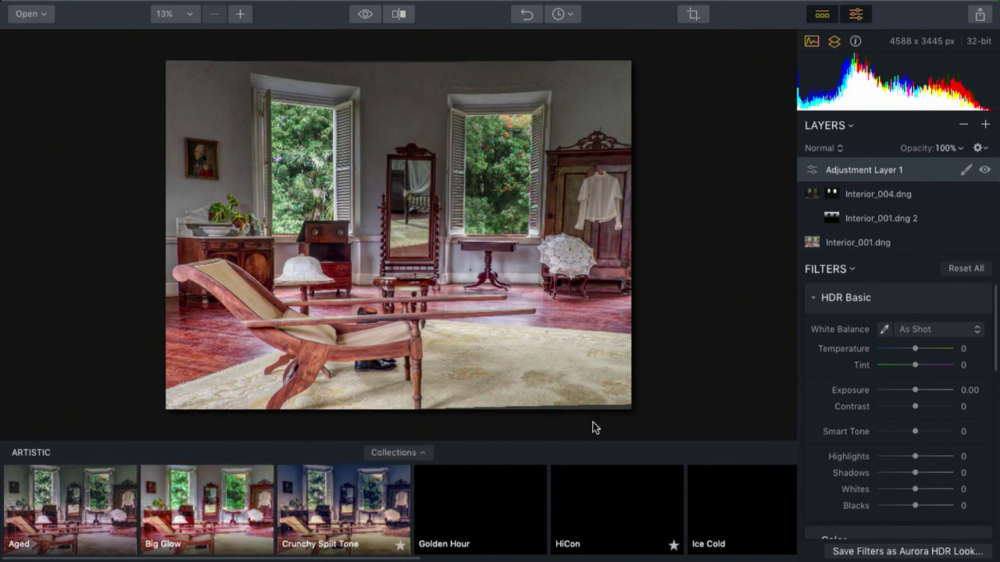
click(503, 495)
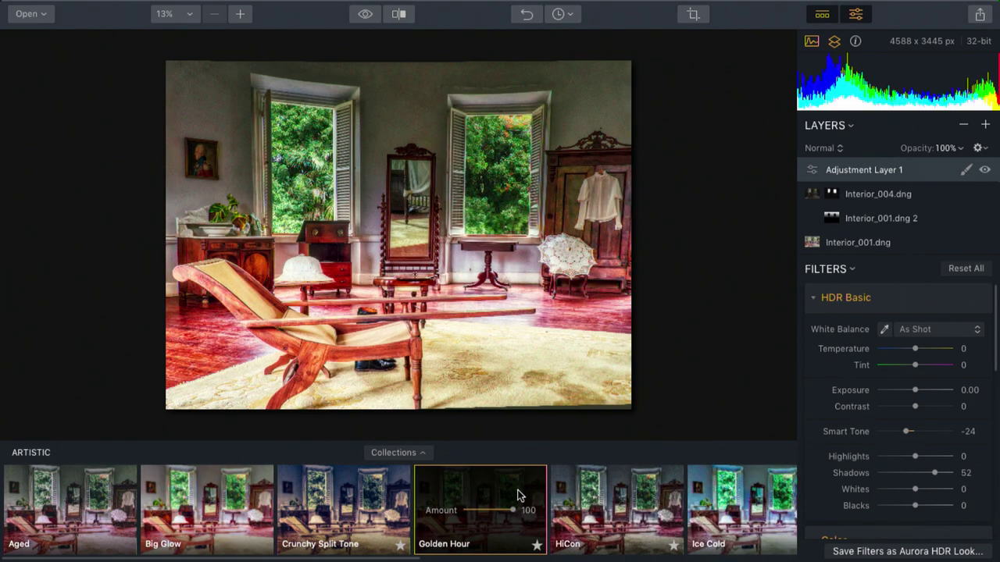
click(226, 492)
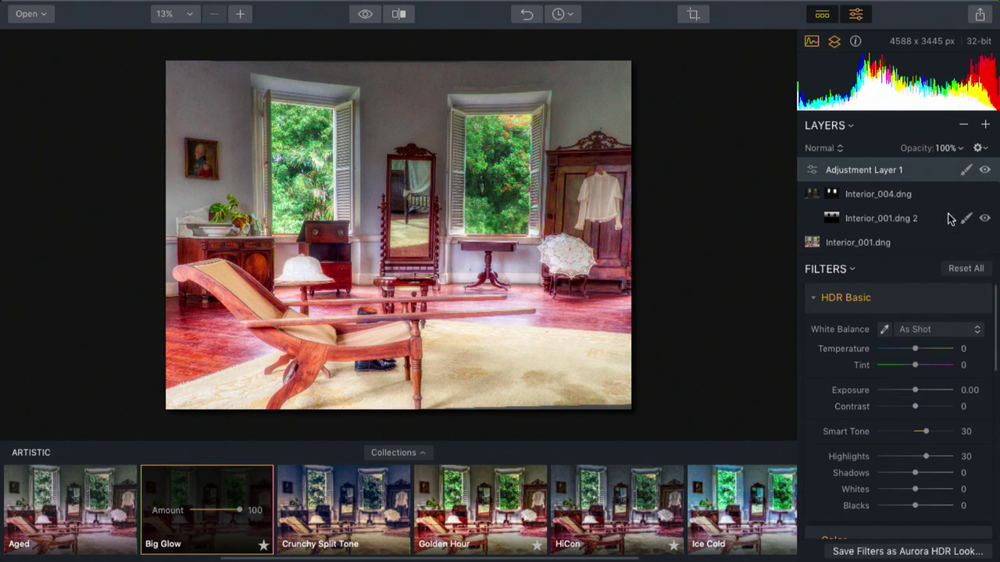
click(956, 149)
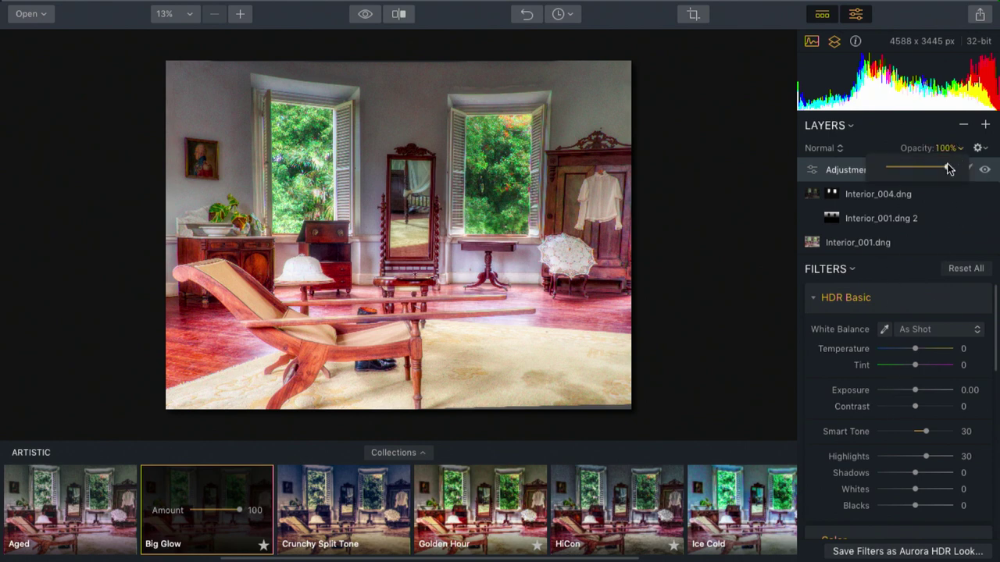
Switch Adjustment Layer 1 to Soft Light blend at 100% opacity and toggle its visibility to compare.
mouse_move(947, 169)
mouse_down()
mouse_move(906, 172)
mouse_move(964, 174)
mouse_up()
click(834, 150)
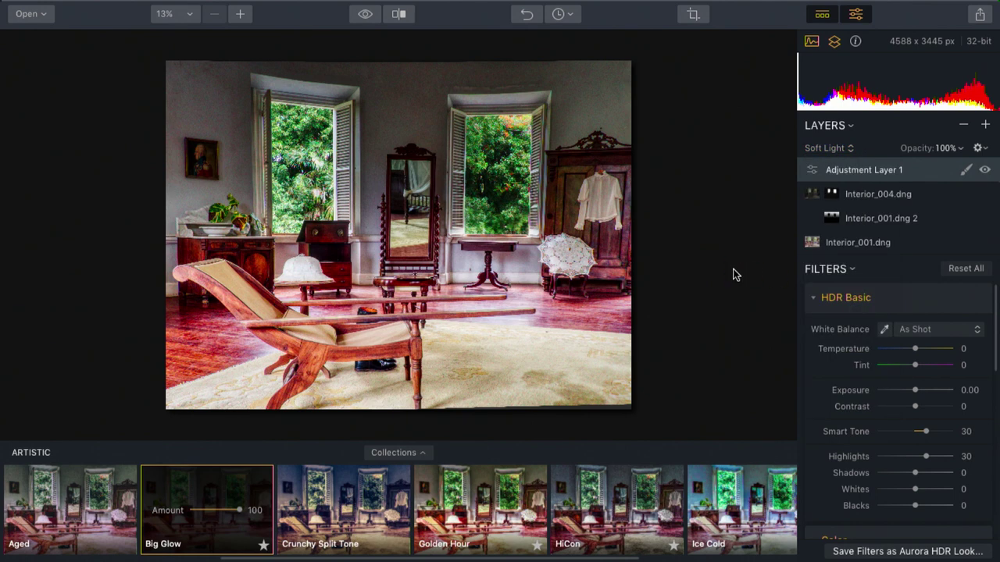
click(984, 169)
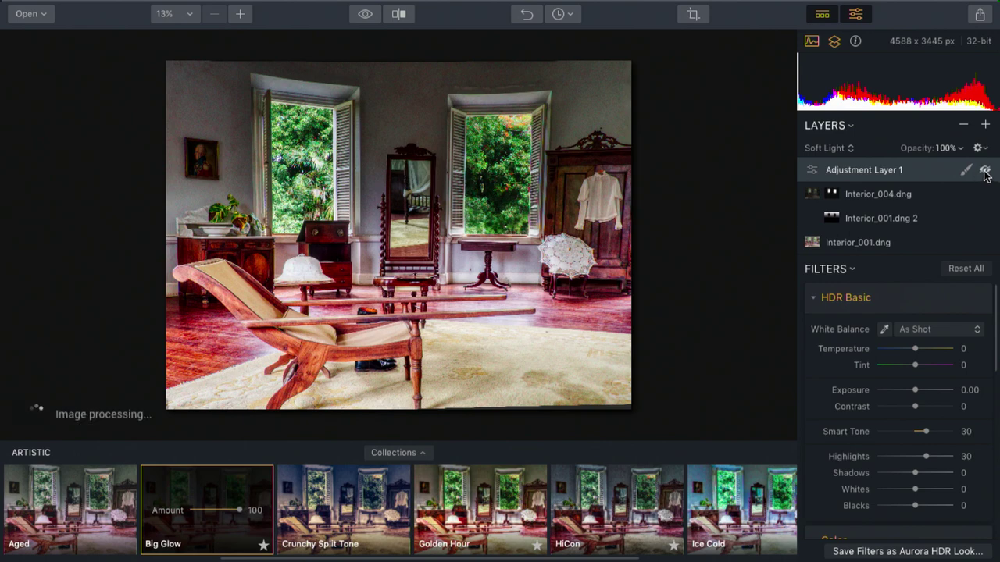
click(984, 169)
click(984, 169)
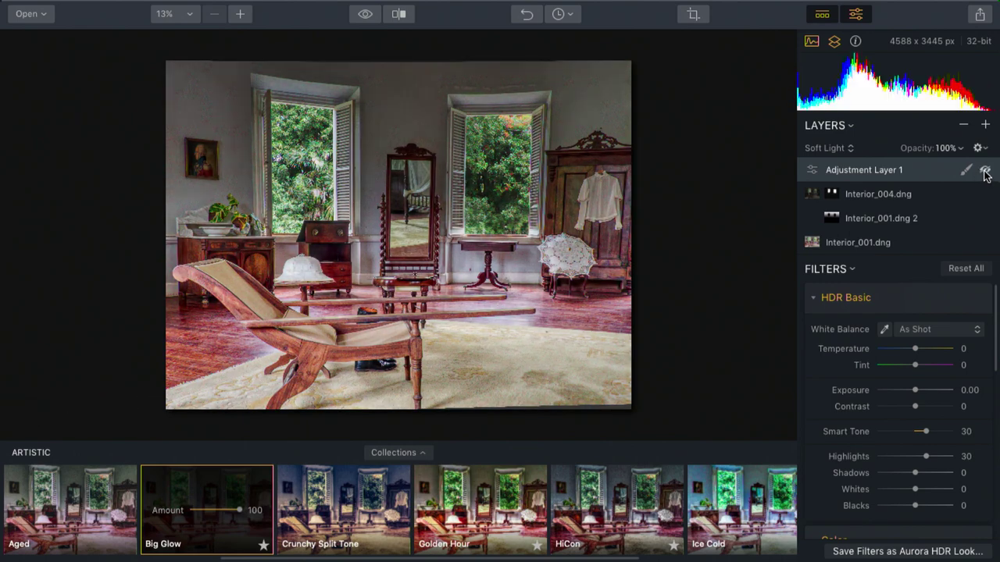
click(984, 170)
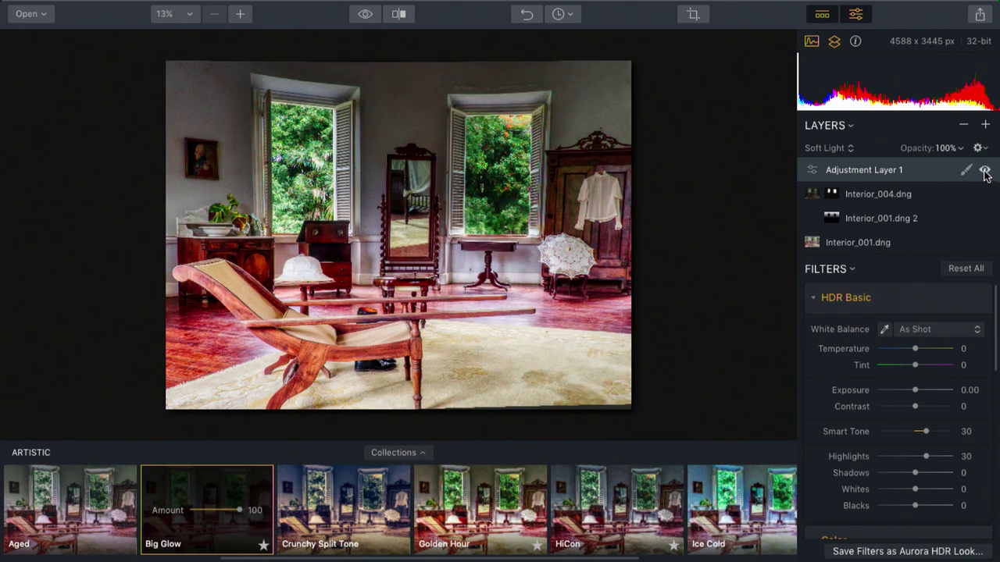
click(966, 170)
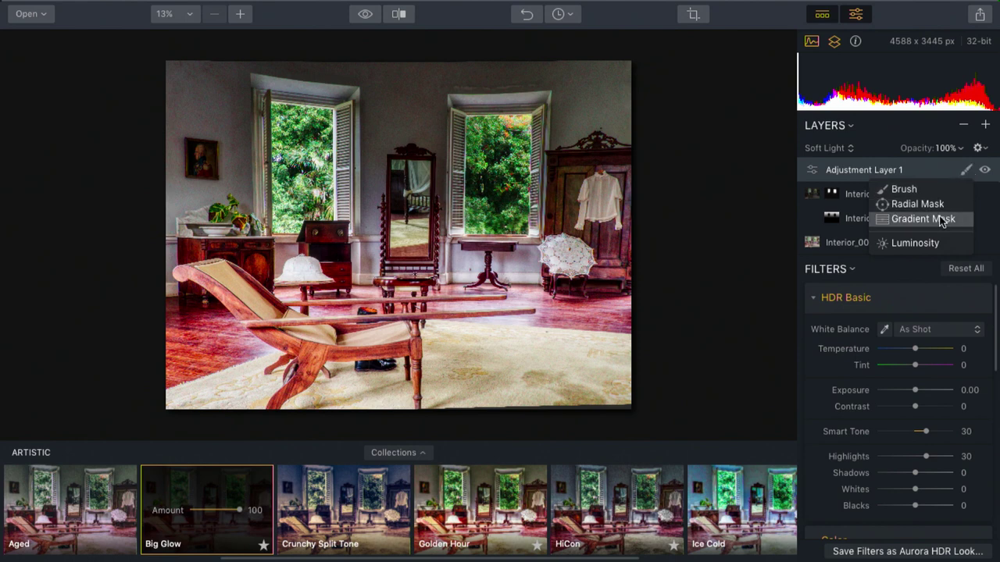
Add a Luminosity mask to the Big Glow layer and toggle the layer on and off to compare.
click(933, 239)
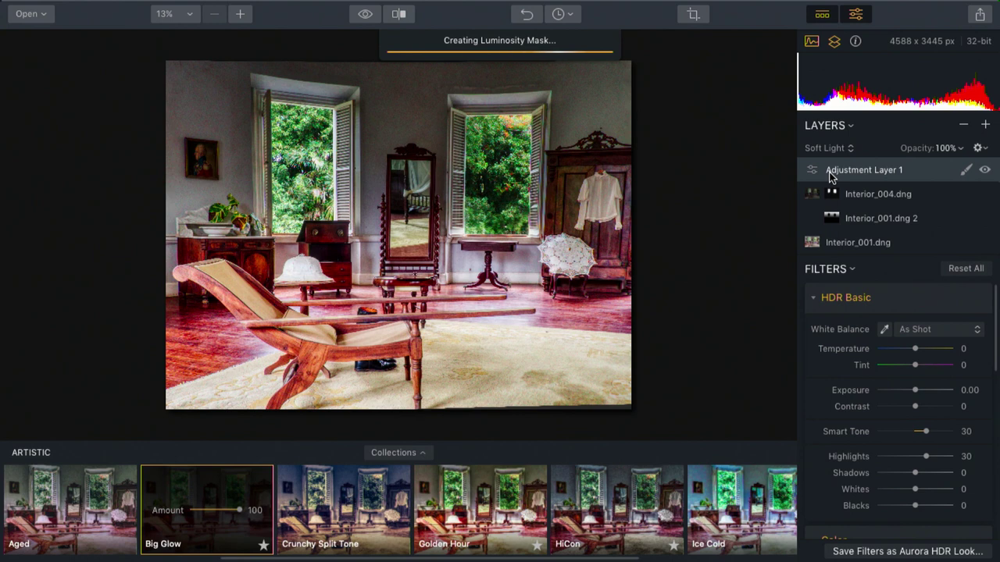
click(985, 171)
click(985, 171)
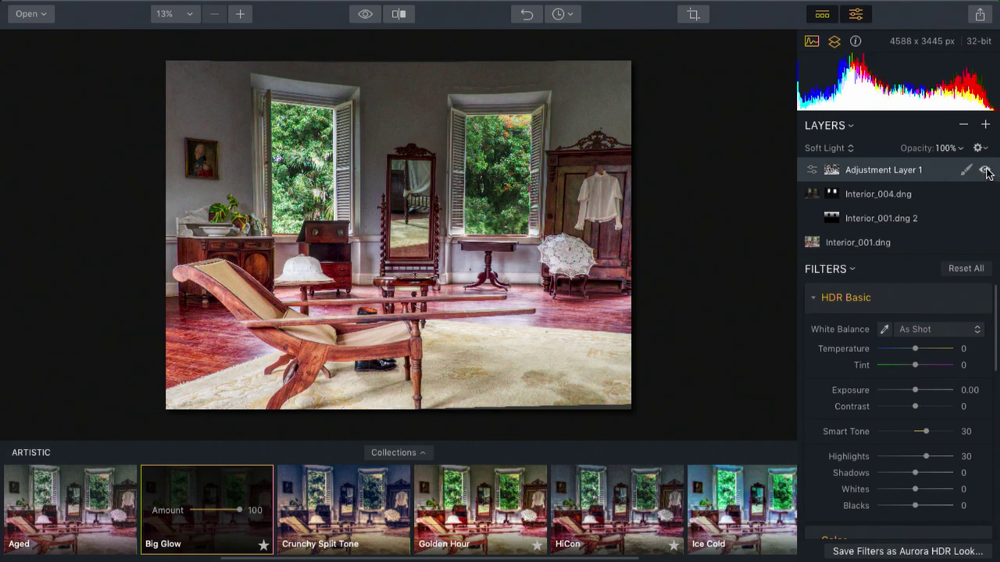
click(986, 171)
click(985, 171)
click(985, 171)
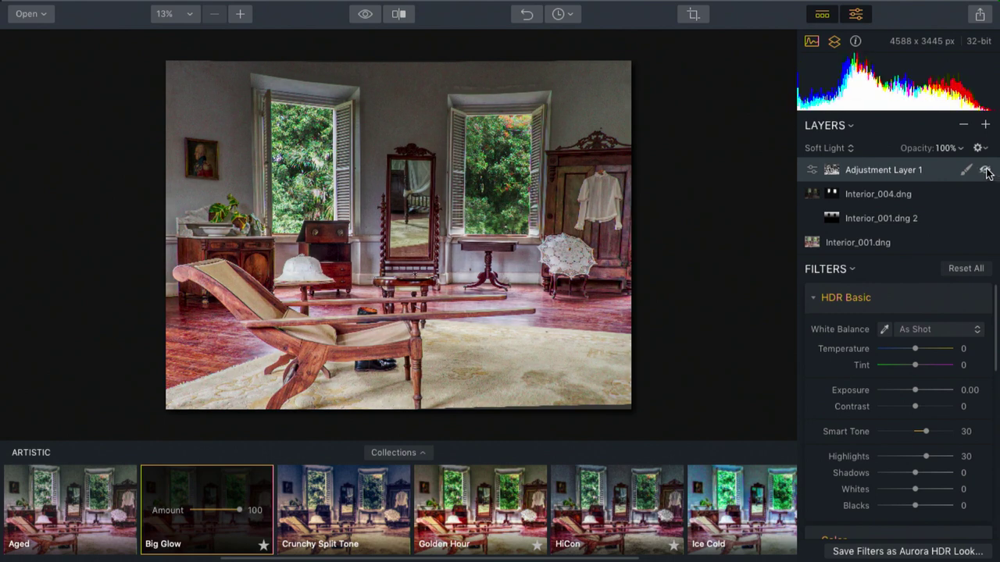
click(986, 171)
click(986, 171)
click(985, 171)
click(985, 171)
click(985, 171)
click(986, 171)
click(985, 171)
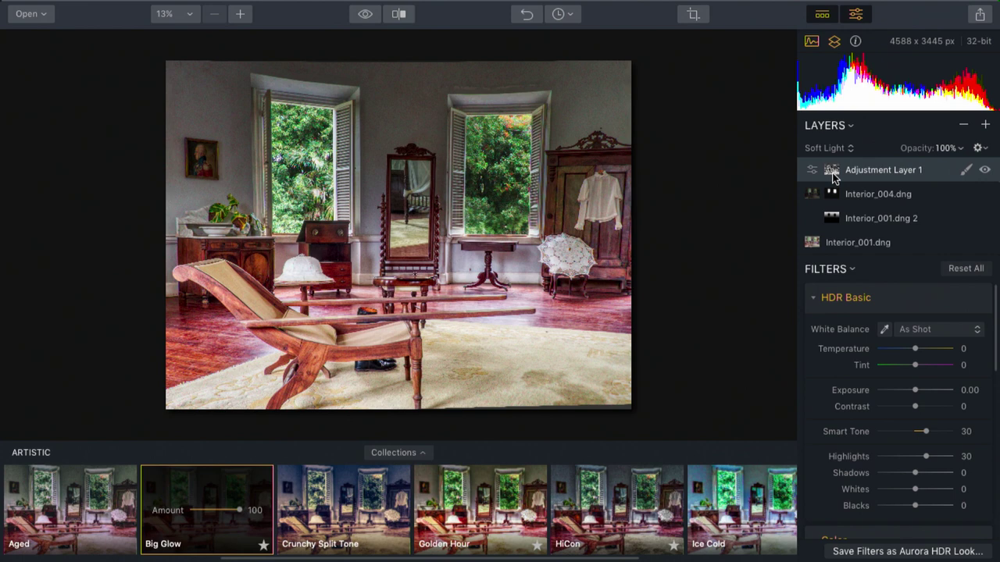
click(966, 171)
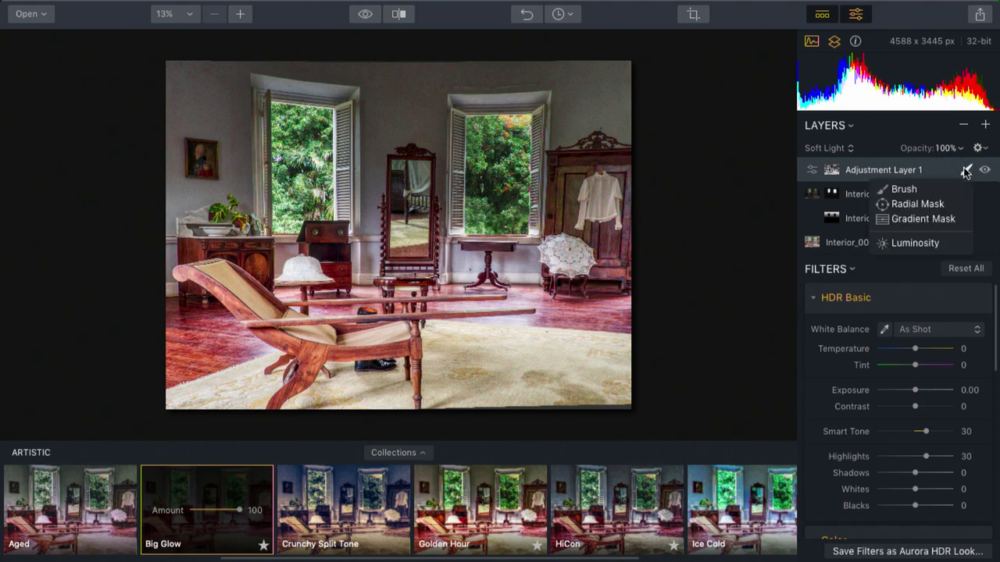
Draw a horizontal gradient mask with red overlay and shift it over the lower photo.
click(963, 221)
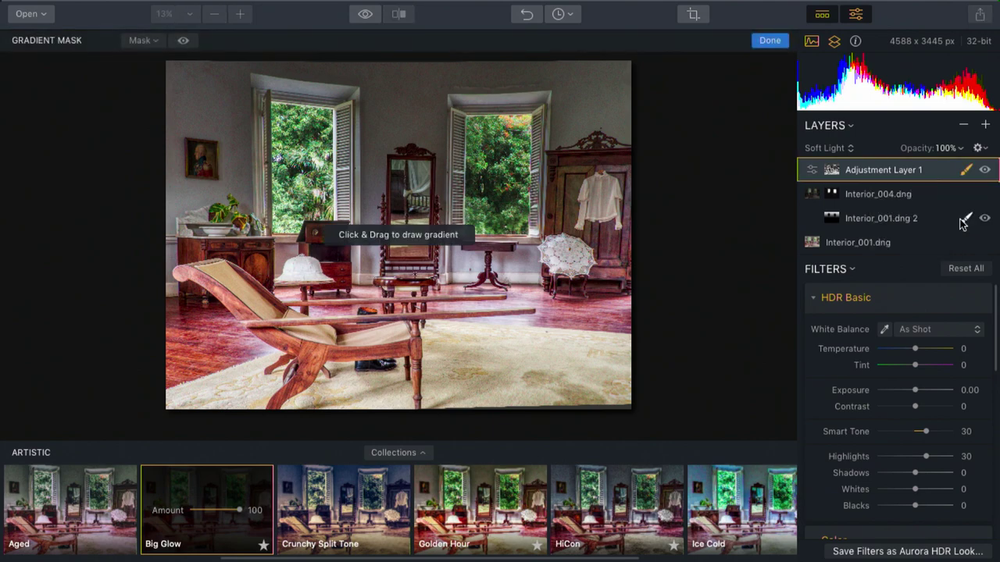
click(184, 41)
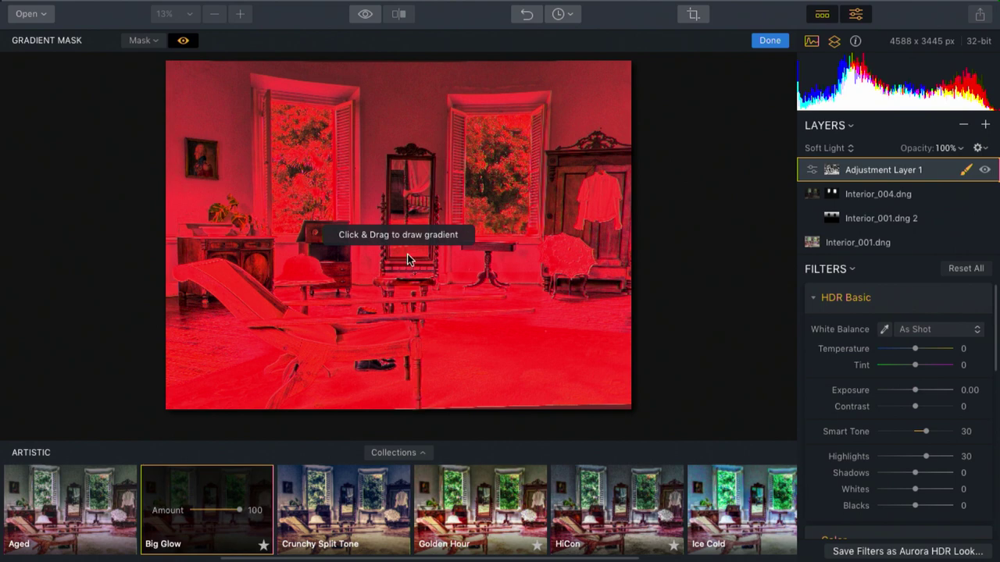
mouse_move(418, 215)
mouse_down()
mouse_move(418, 422)
mouse_move(401, 121)
mouse_move(402, 54)
mouse_move(416, 53)
mouse_move(417, 399)
mouse_up()
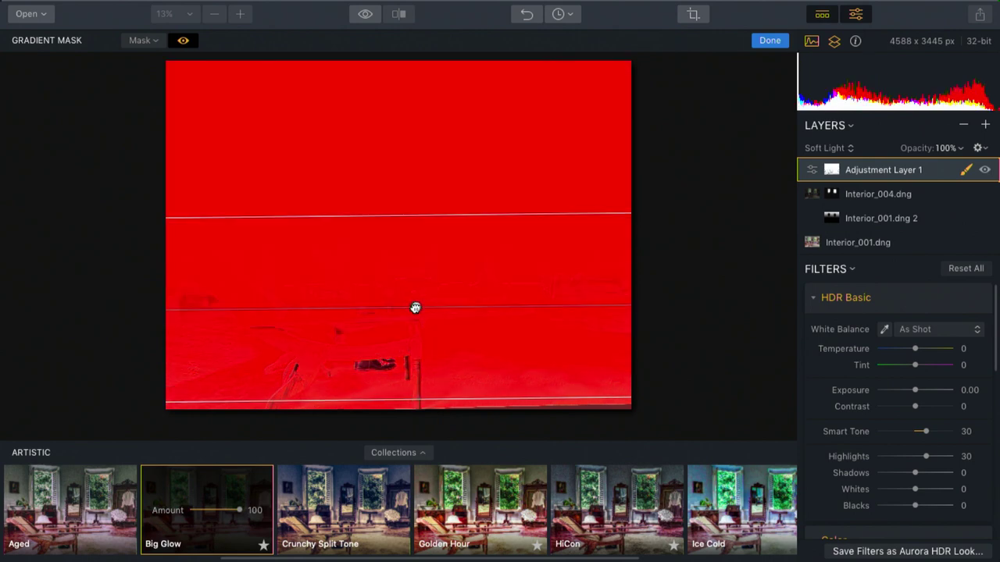
drag(415, 306, 404, 96)
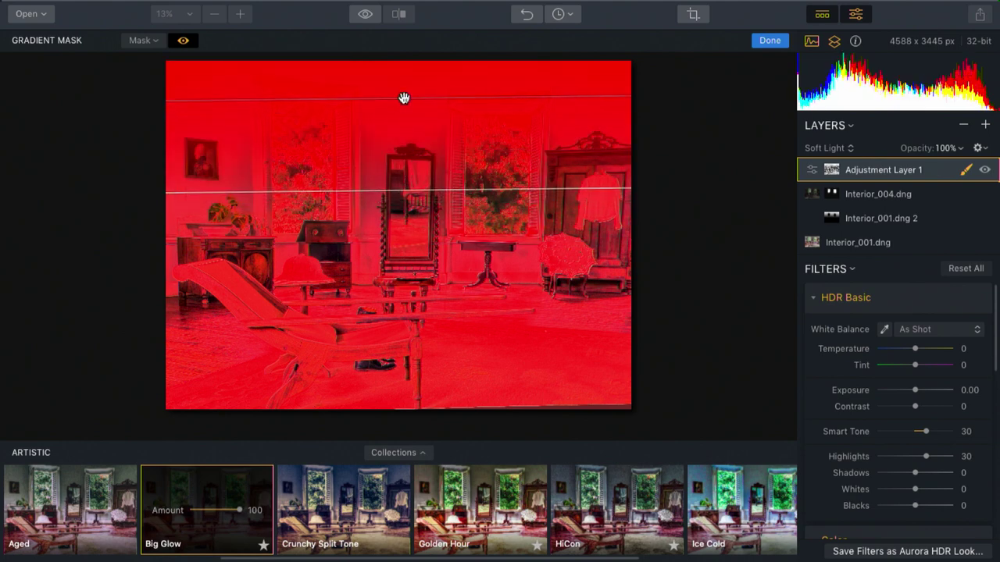
click(769, 41)
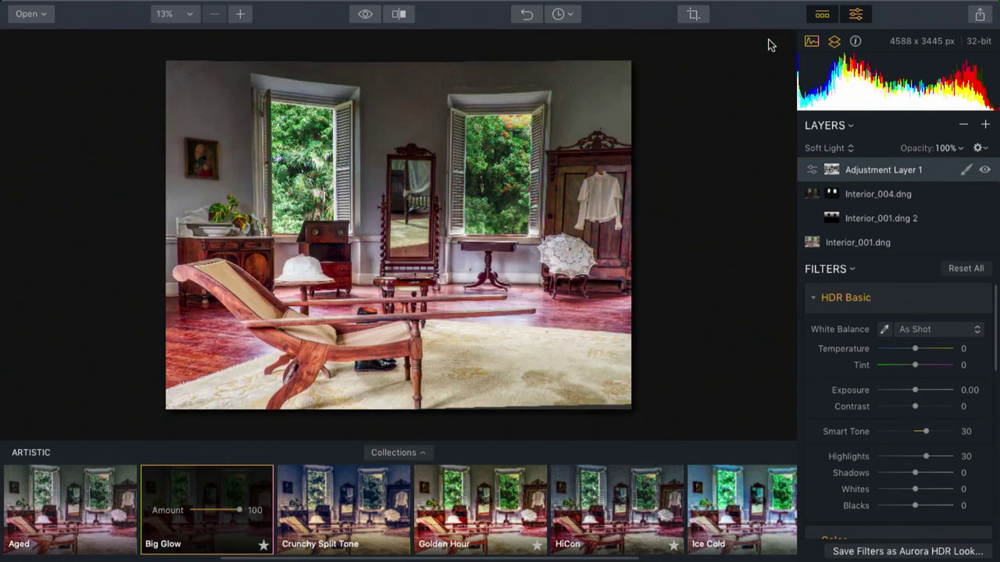
click(985, 170)
Close the Looks strip, keep Soft Light blend, and set the layer's opacity to 78%.
click(822, 16)
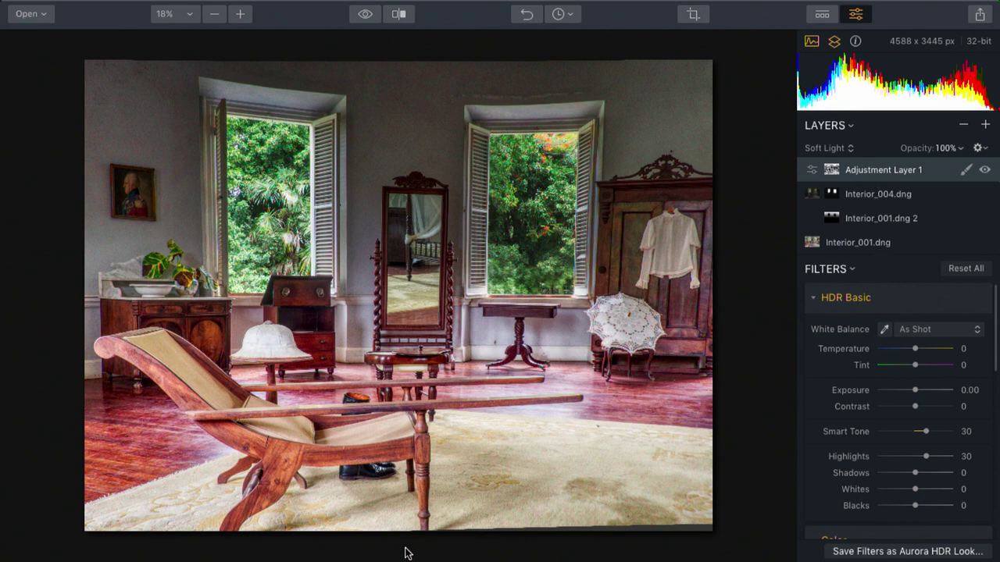
click(846, 148)
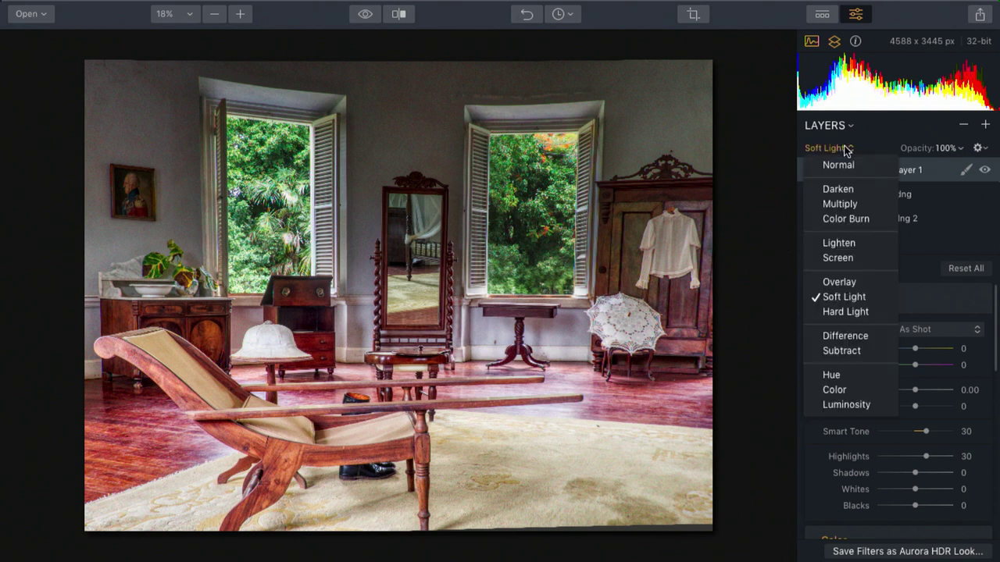
click(870, 147)
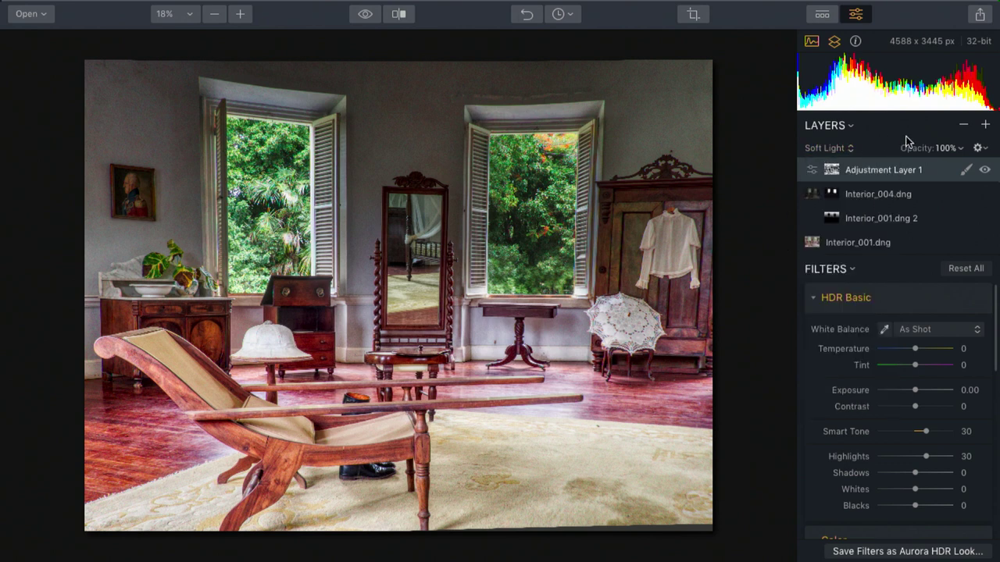
click(960, 148)
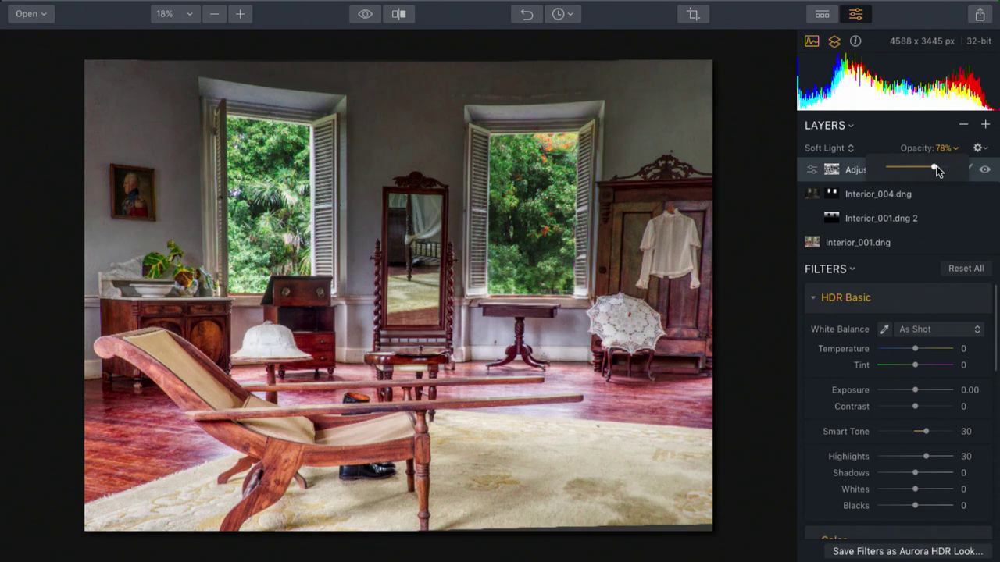